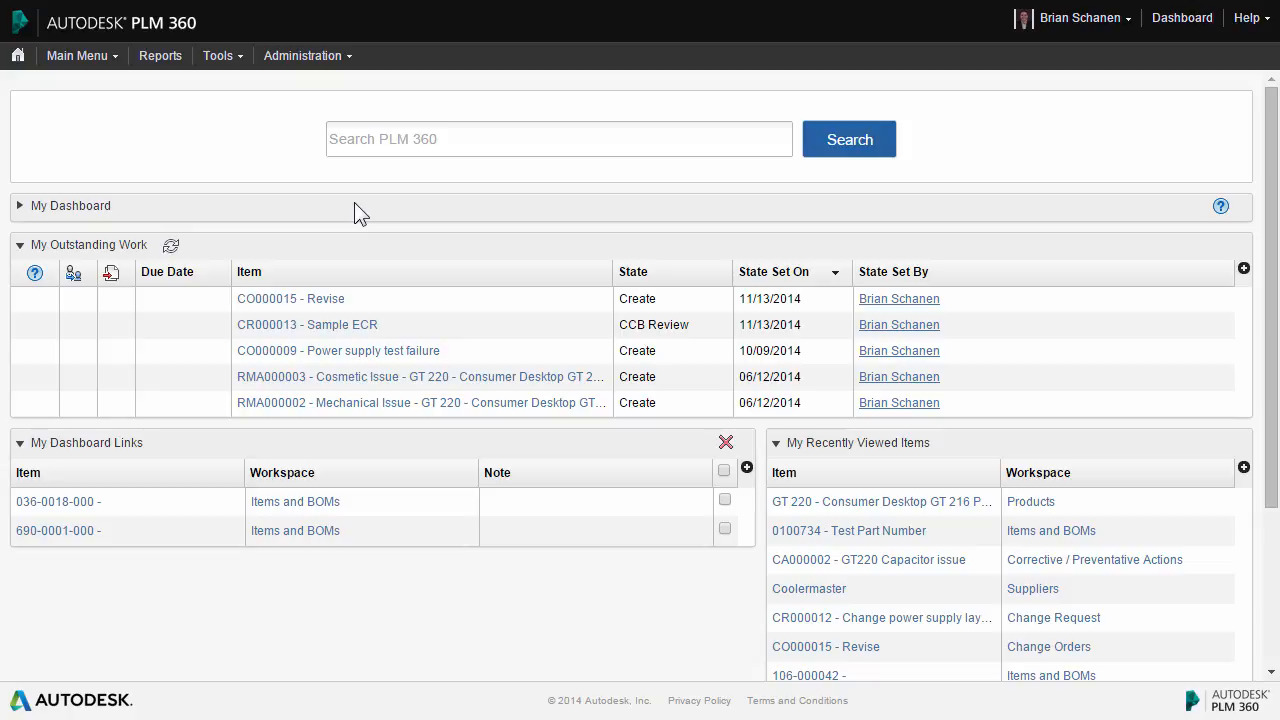
Open the user list in the security administration.
click(301, 58)
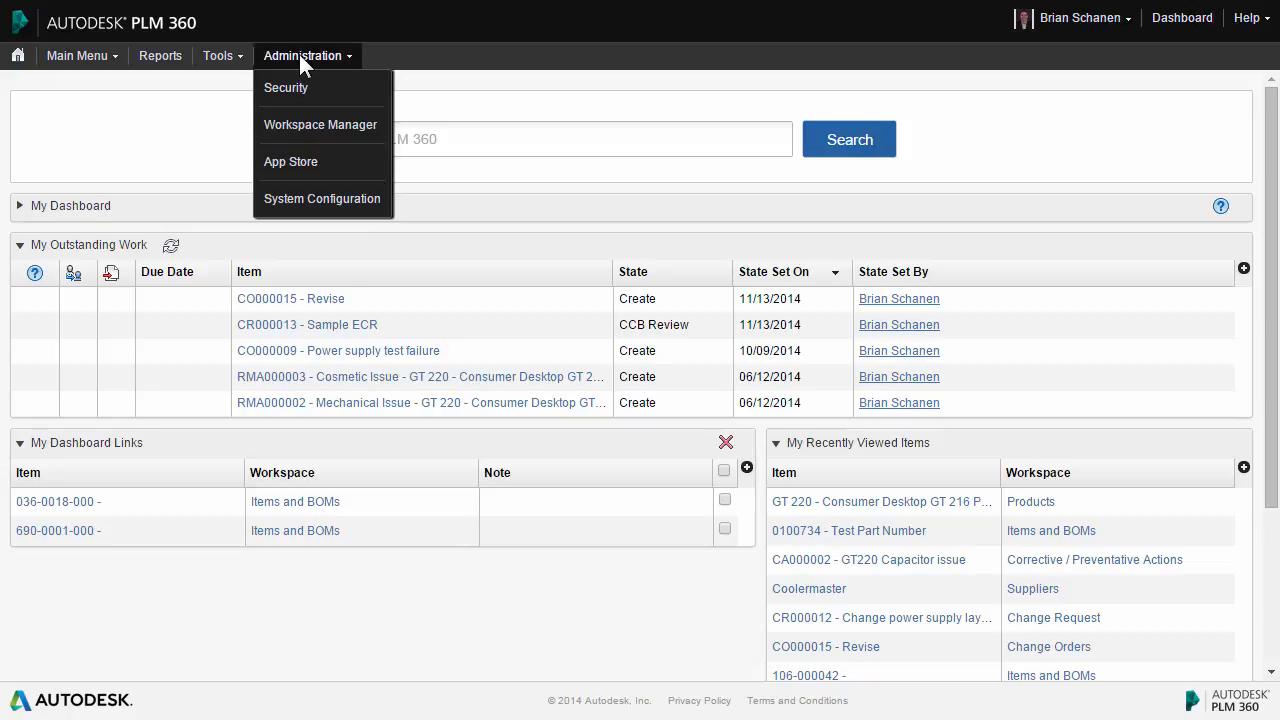
mouse_move(296, 95)
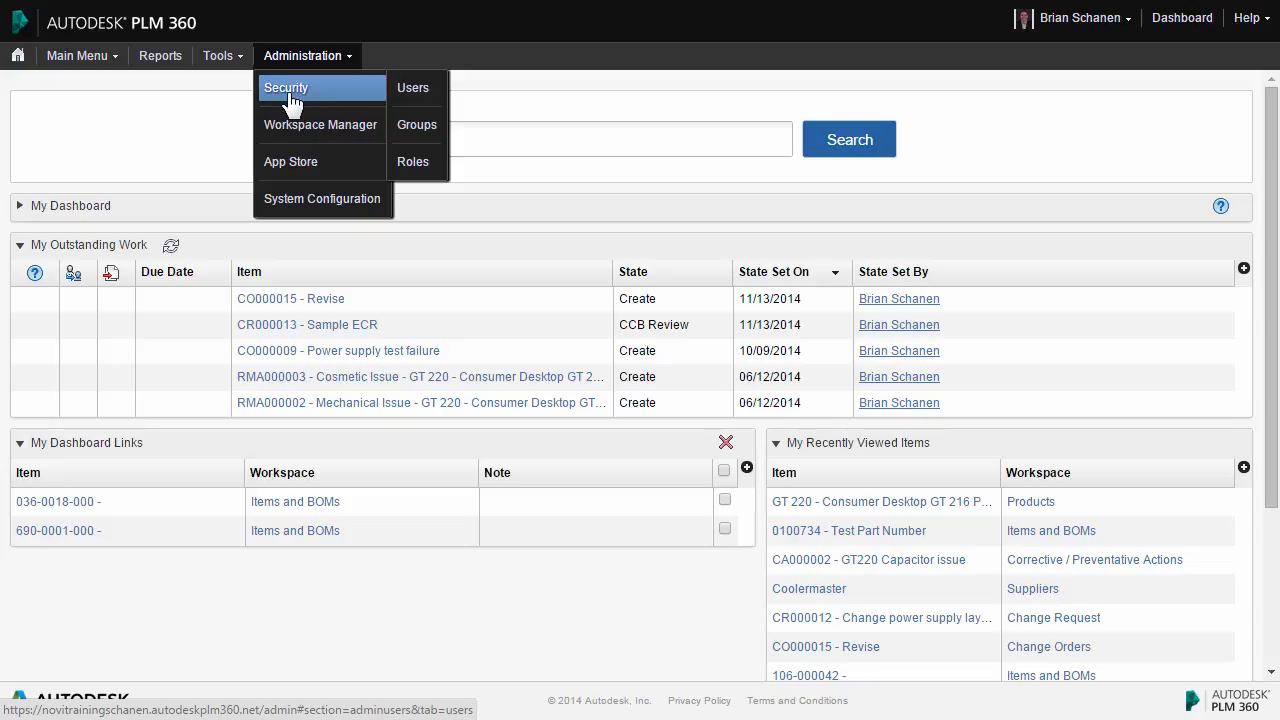
click(290, 100)
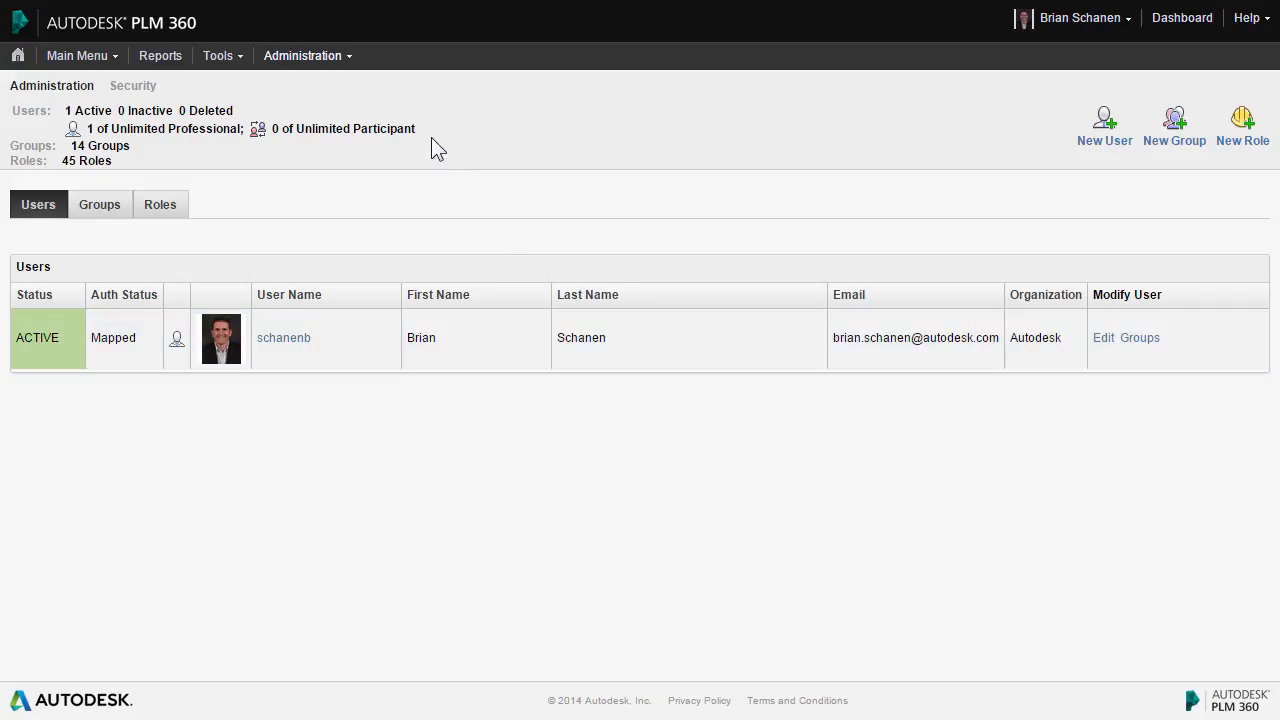
click(304, 57)
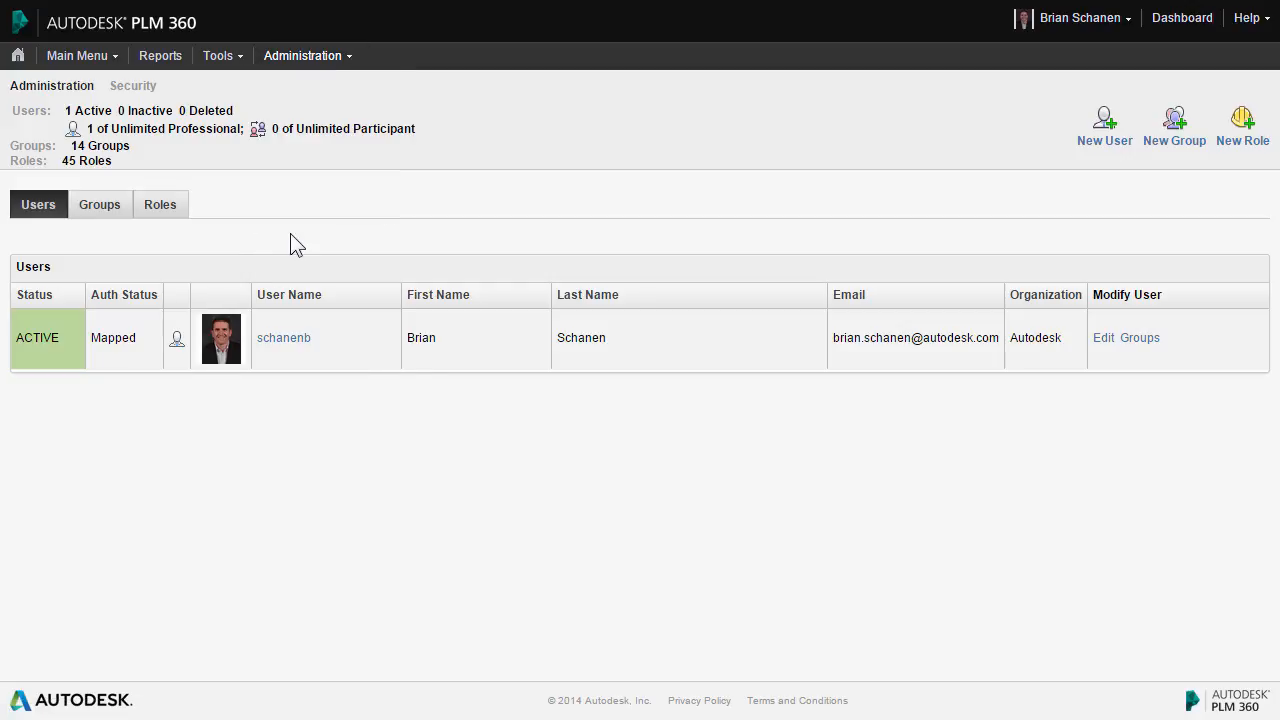
Start a new user, fill in the first name, last name and e-mail, and assign the Professional license type.
click(1104, 125)
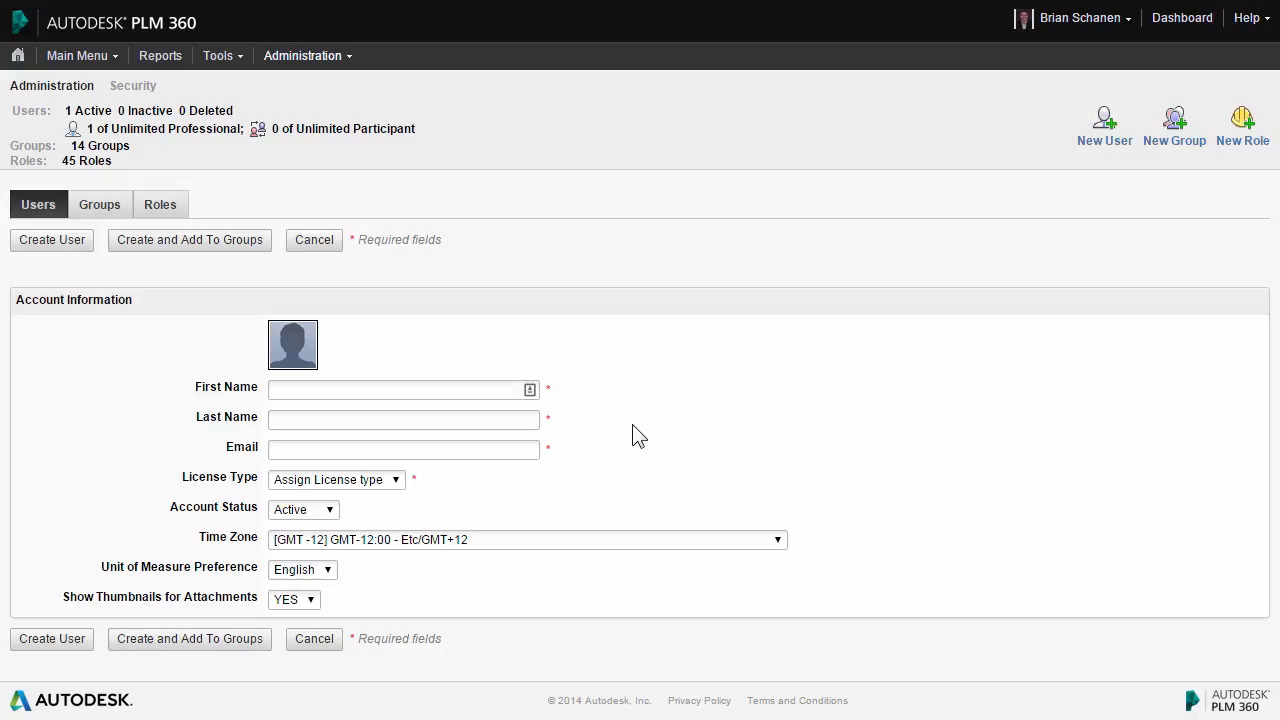
click(360, 389)
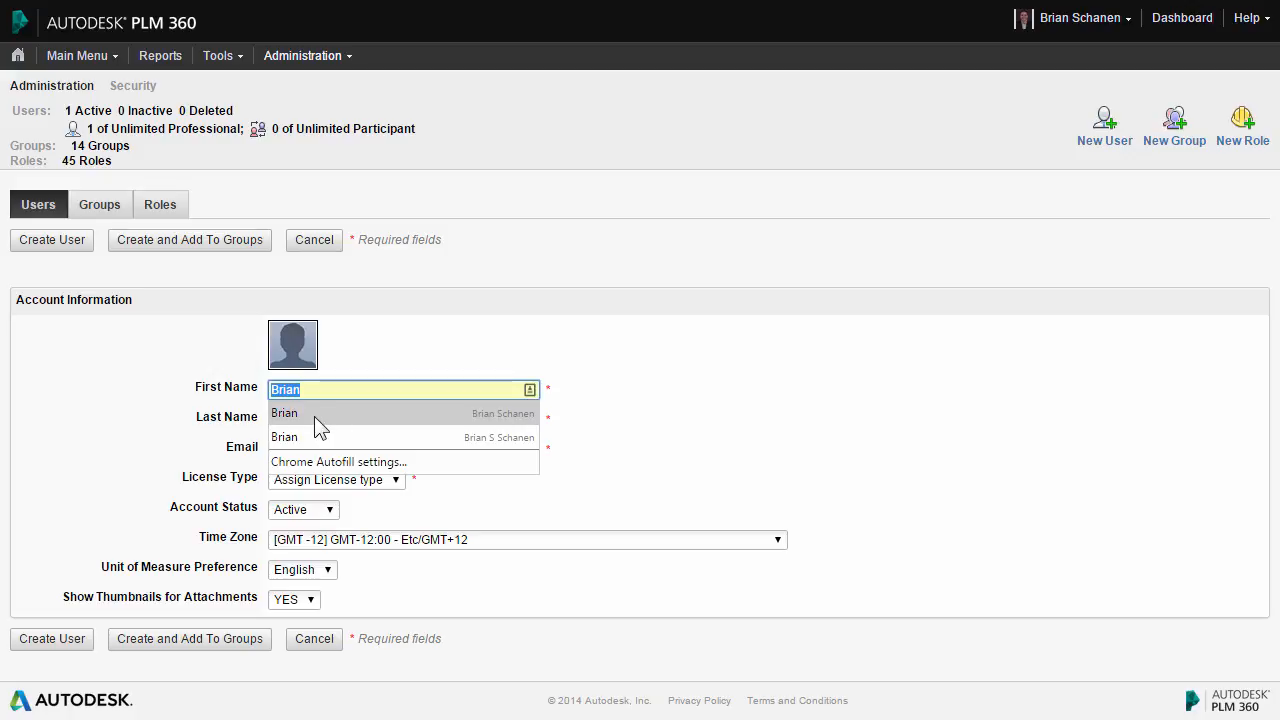
click(314, 414)
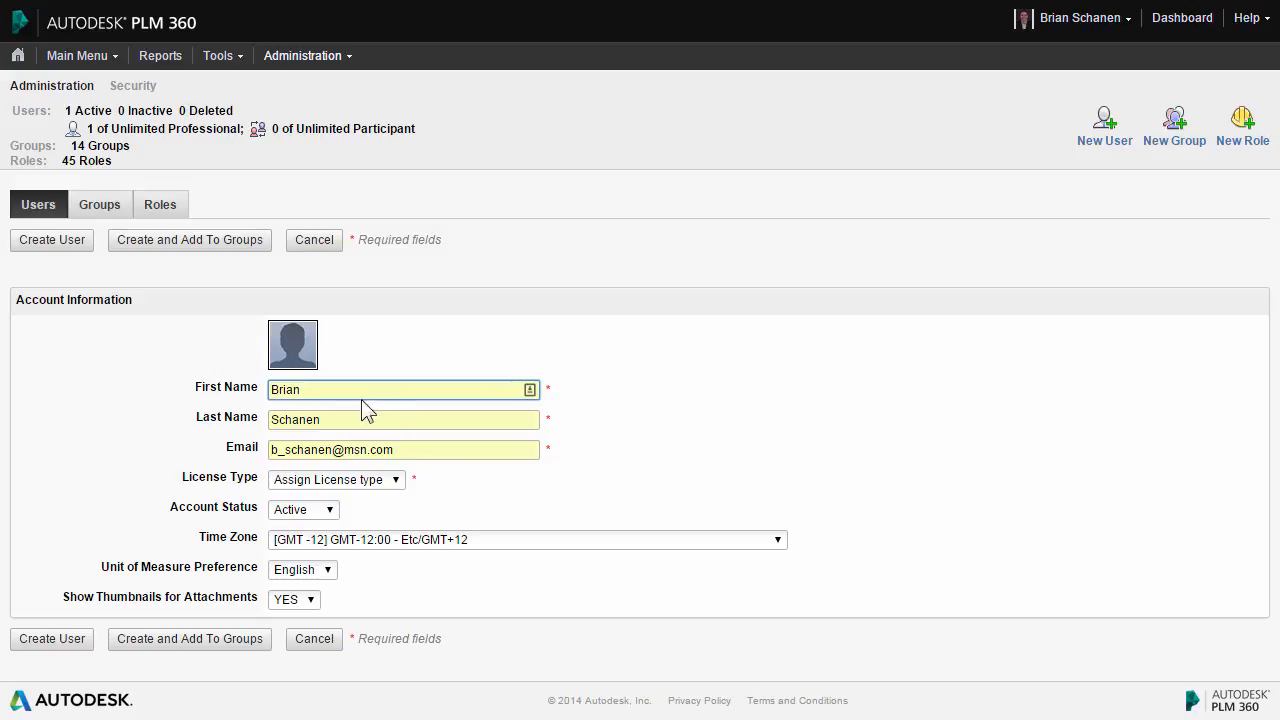
click(398, 486)
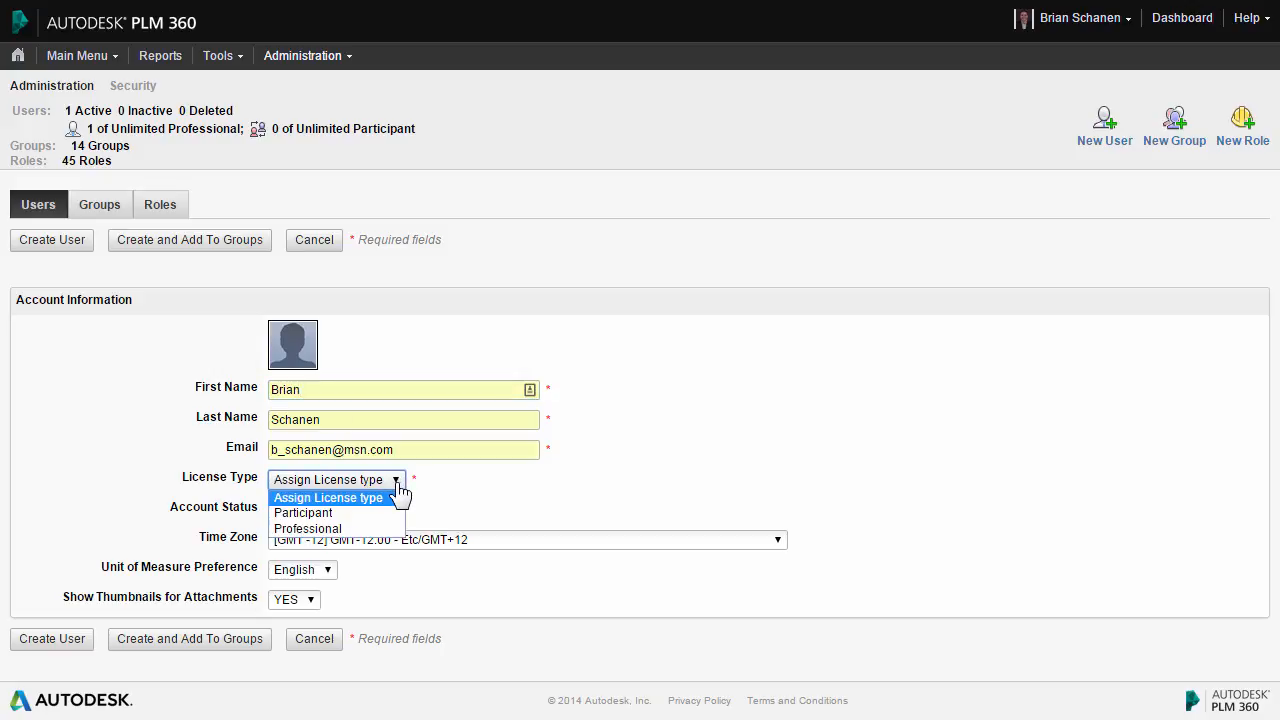
click(335, 528)
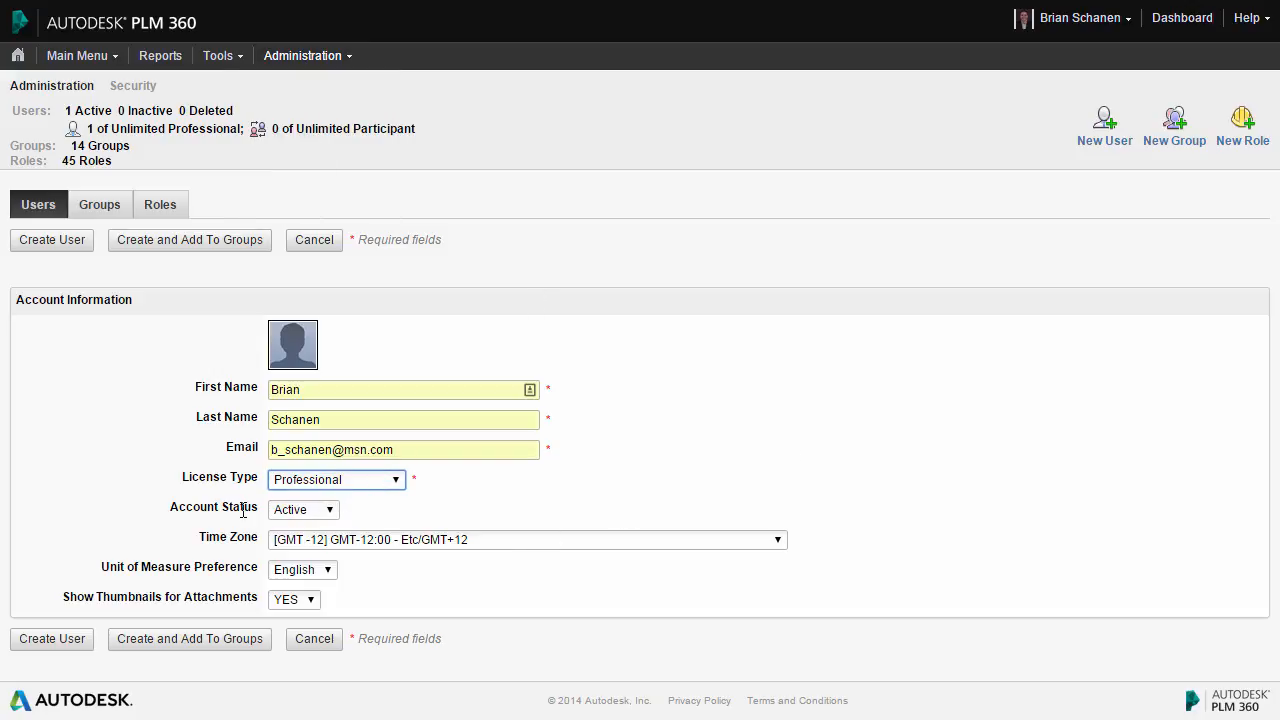
Set the time zone to [GMT -5] Eastern Standard Time - US/Michigan, then create the user for group assignment with e-mail notification.
click(617, 543)
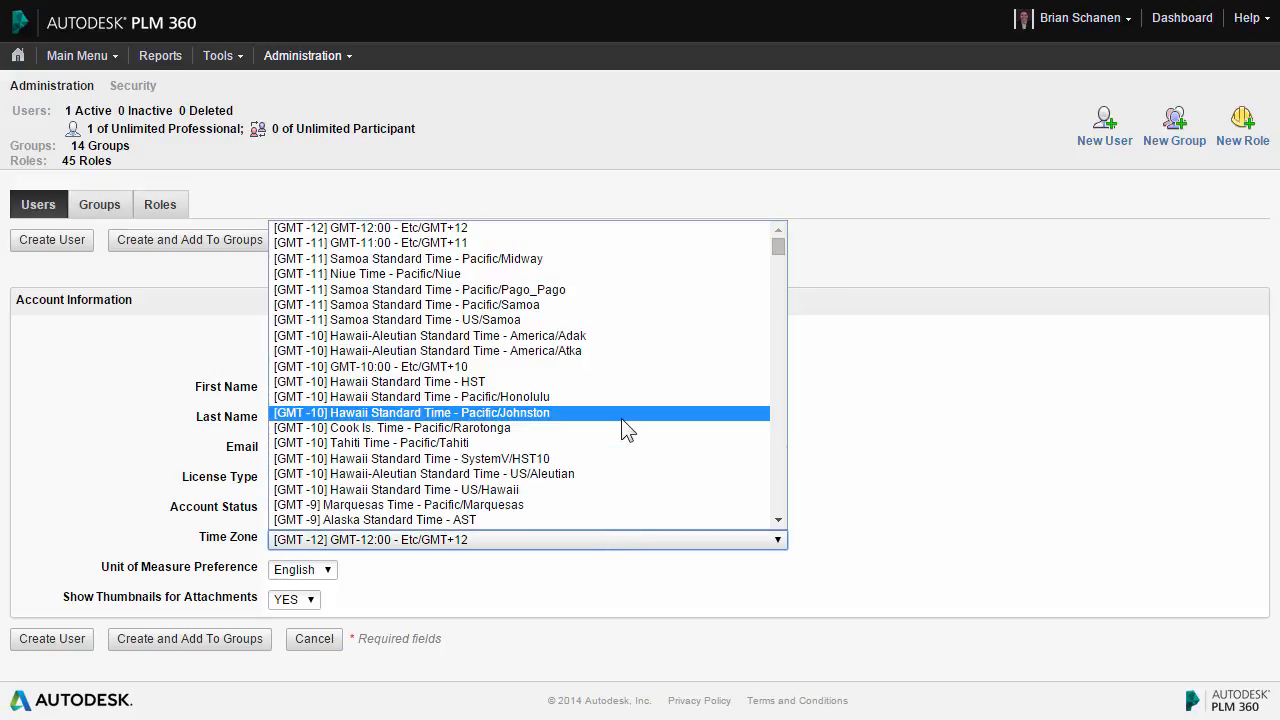
scroll(622, 421, down, 5)
scroll(621, 419, down, 5)
scroll(621, 420, down, 10)
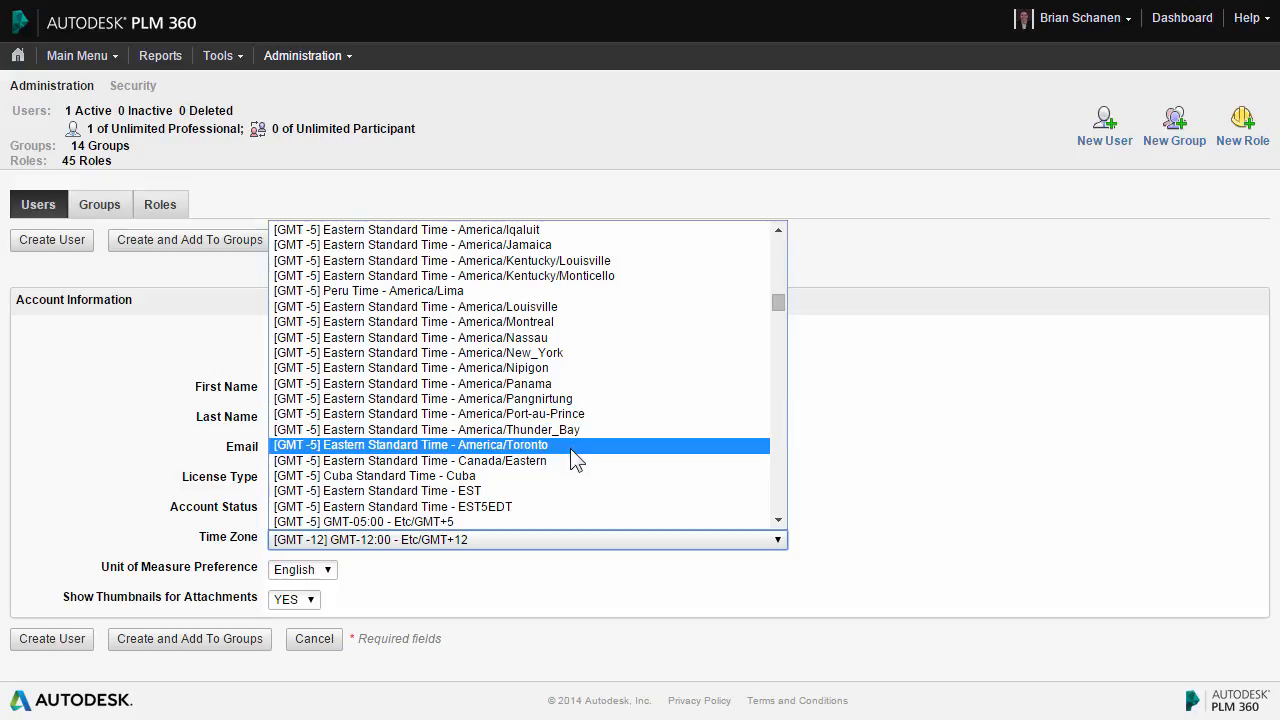
scroll(549, 467, down, 5)
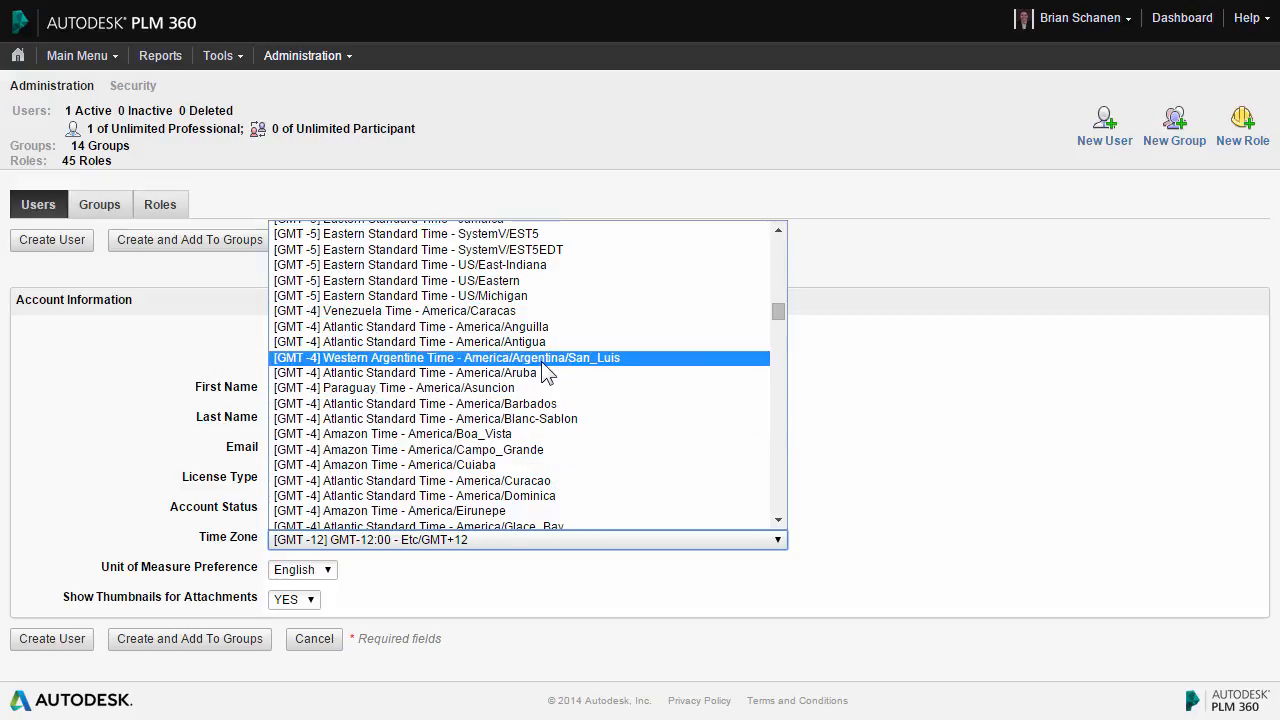
click(517, 296)
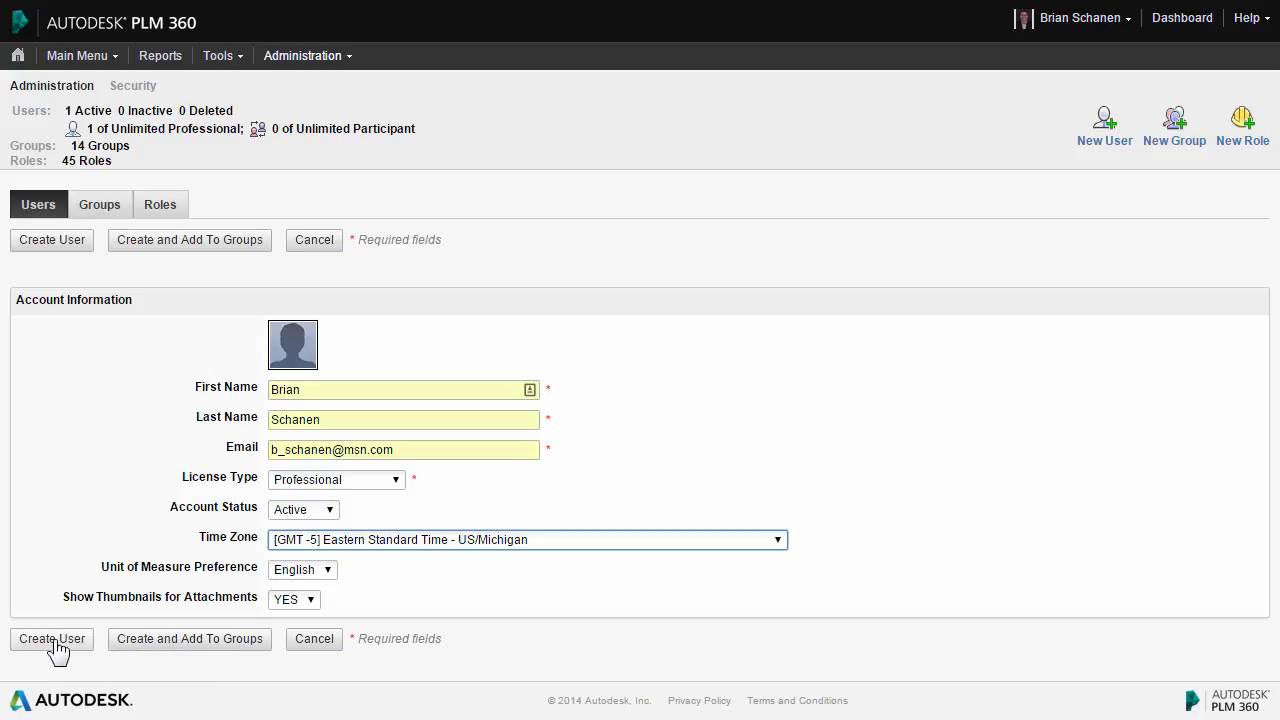
click(207, 650)
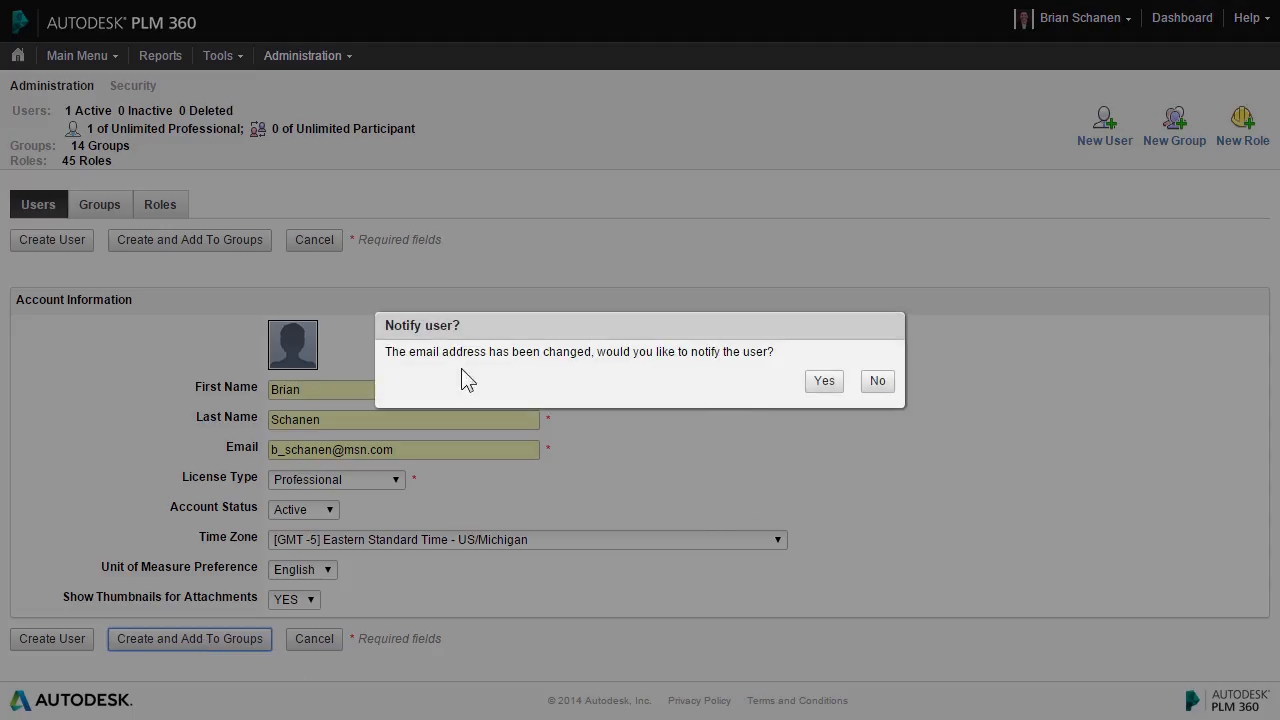
click(822, 381)
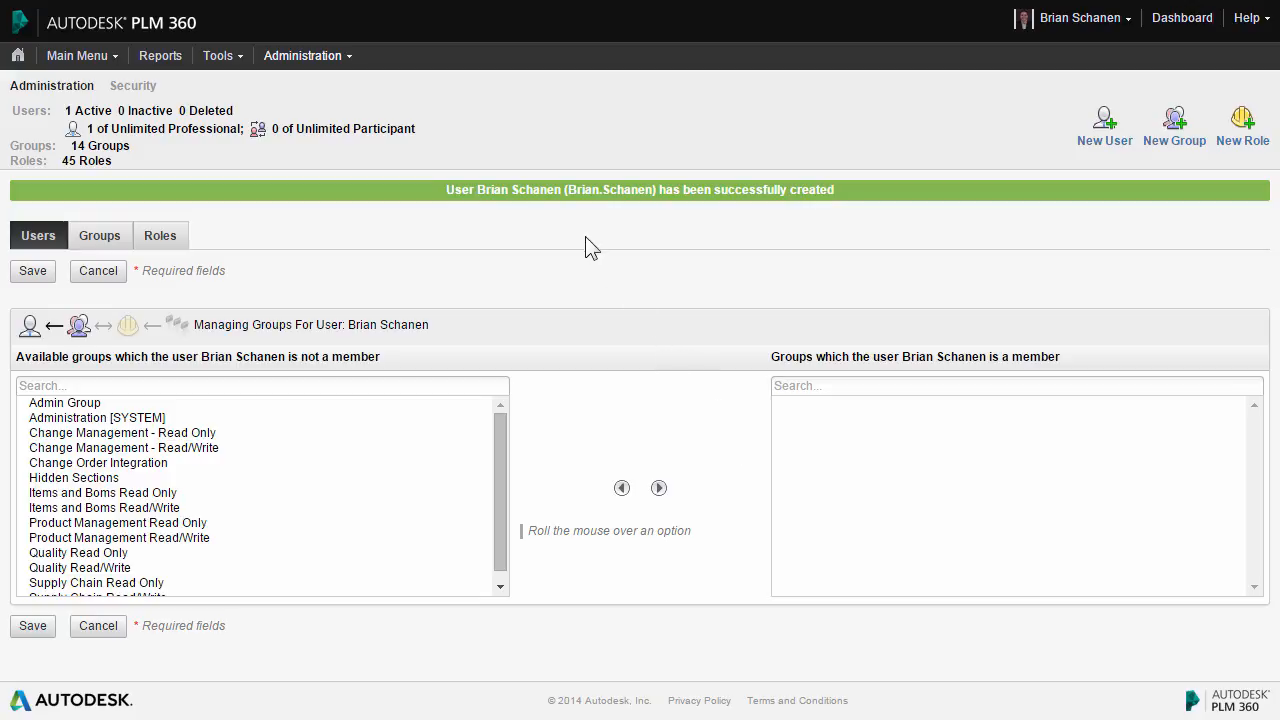
click(79, 404)
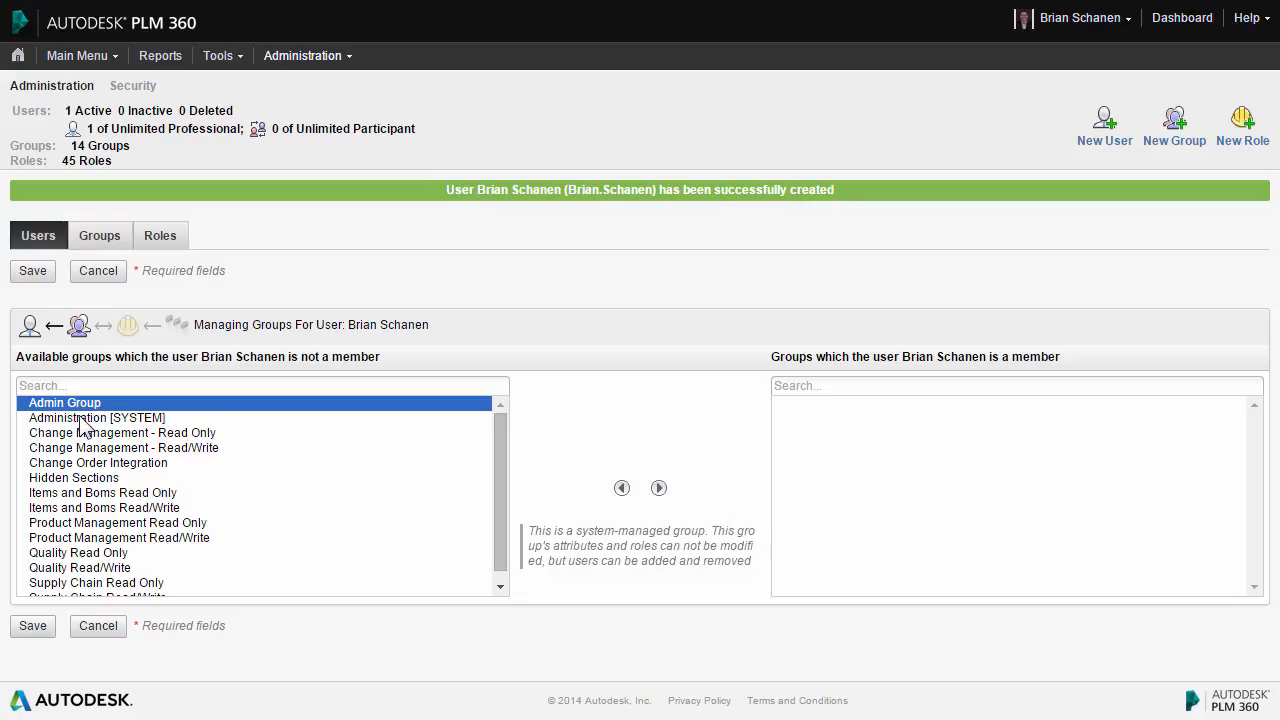
click(80, 418)
click(78, 404)
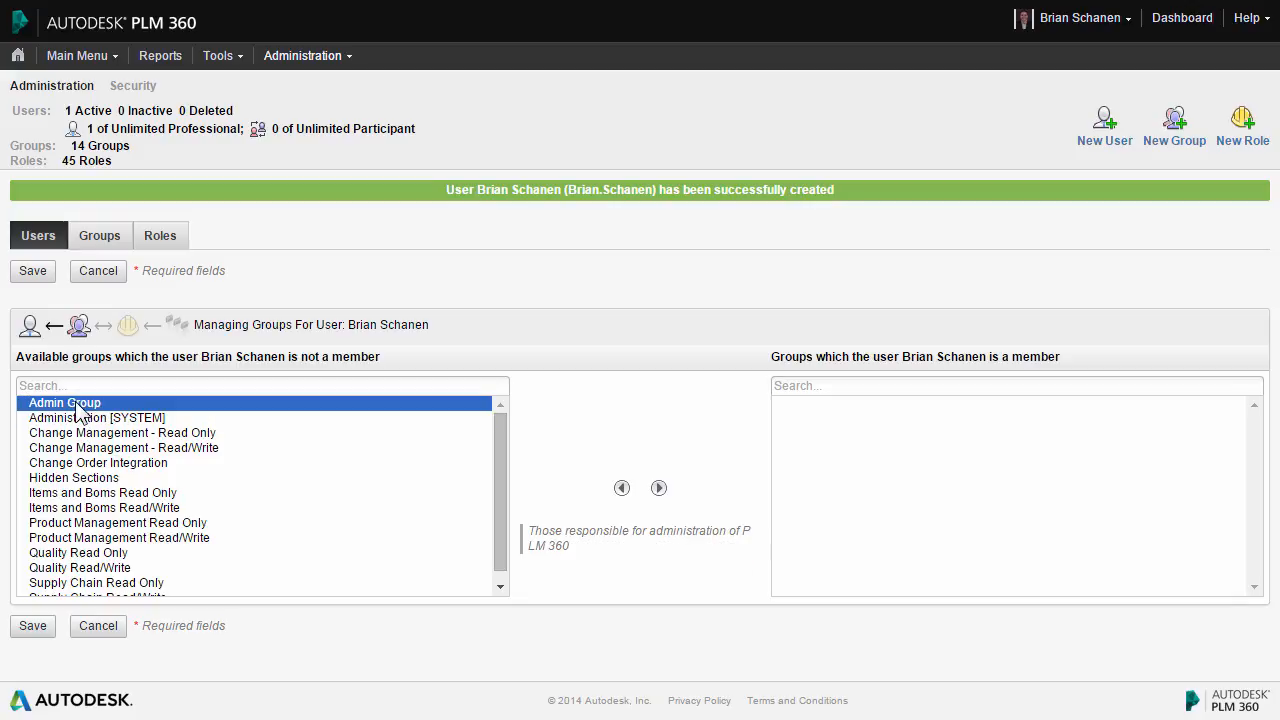
Add the new user to the Read/Write groups for Change Management, Items and Boms, Product Management, Quality and Supply Chain, and save.
click(133, 449)
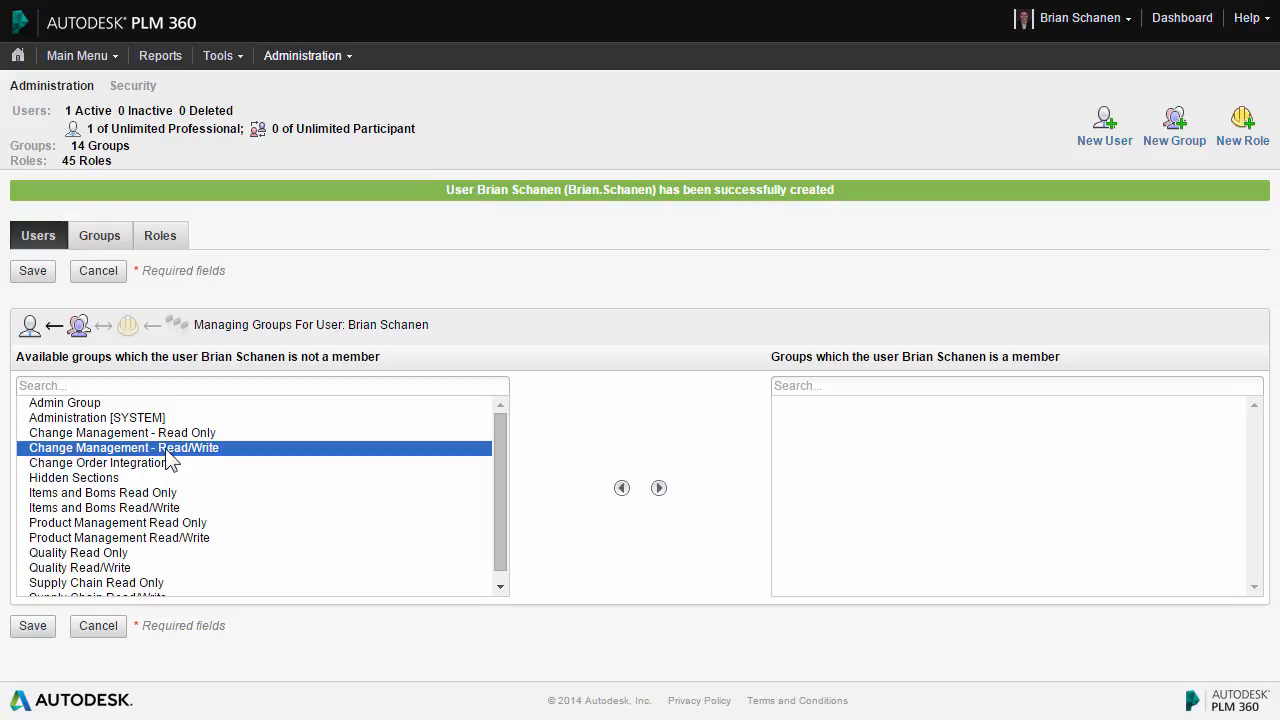
ctrl+click(134, 507)
ctrl+click(132, 538)
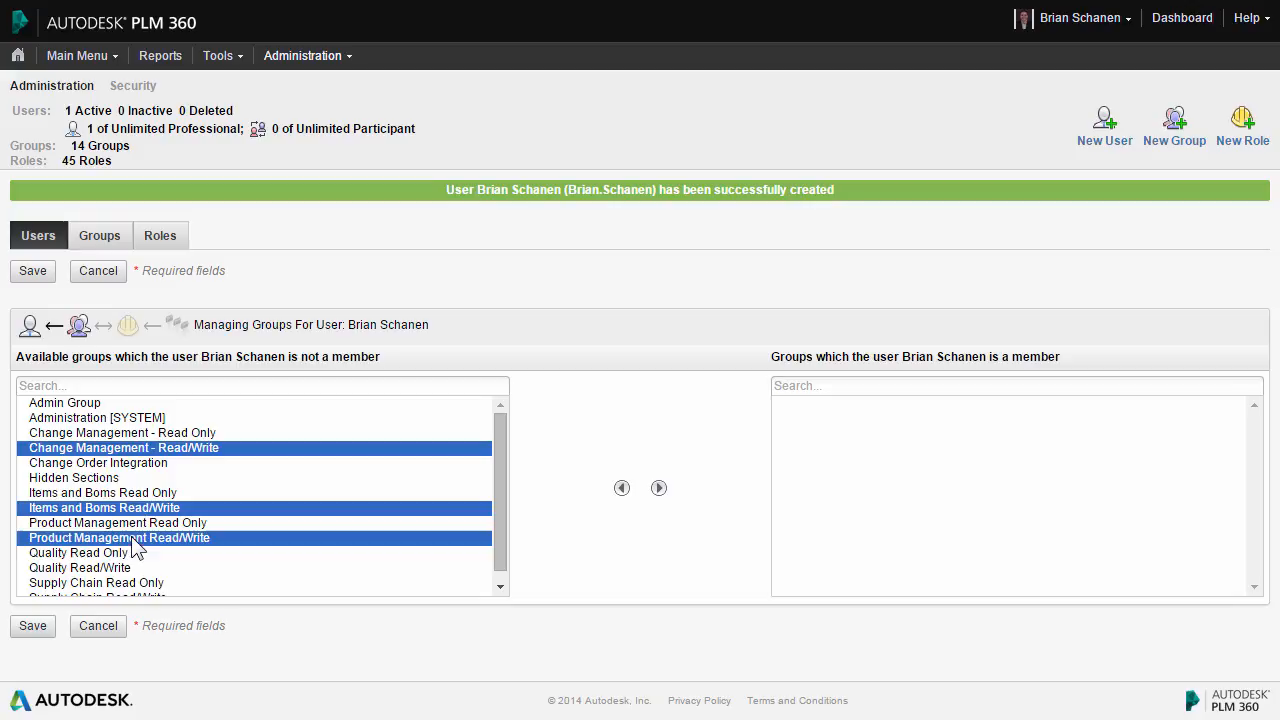
ctrl+click(118, 567)
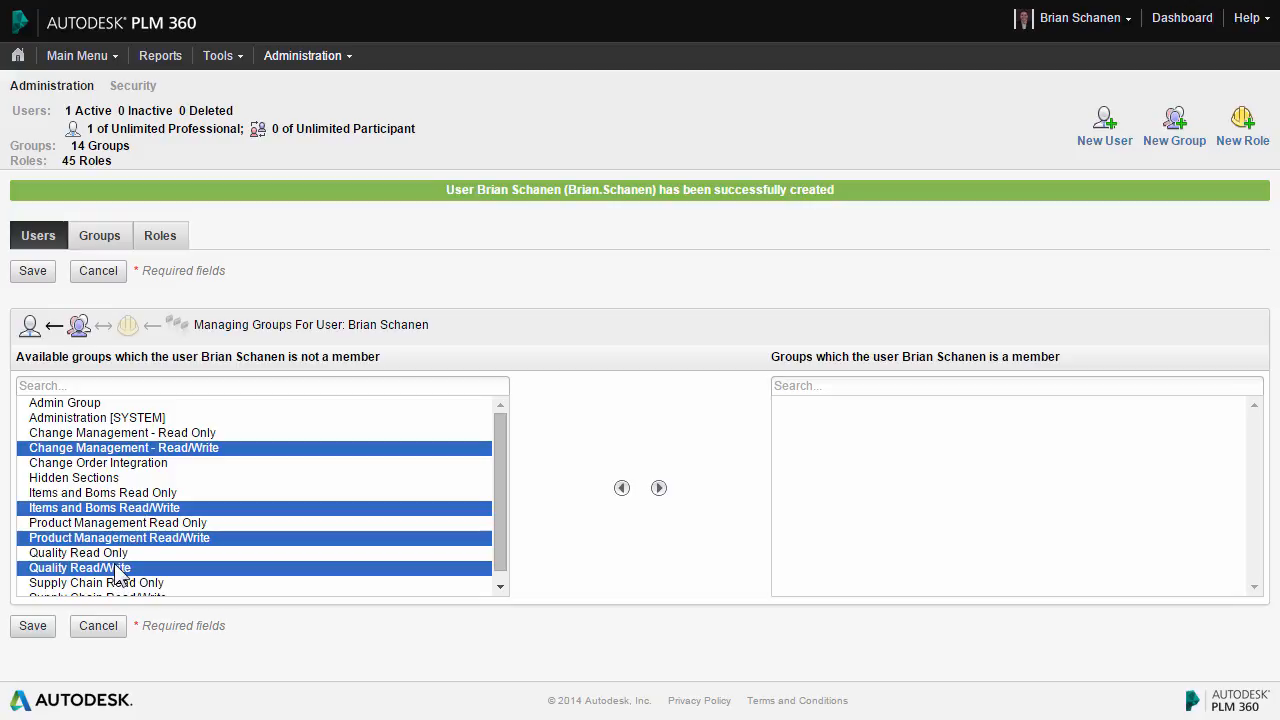
click(502, 588)
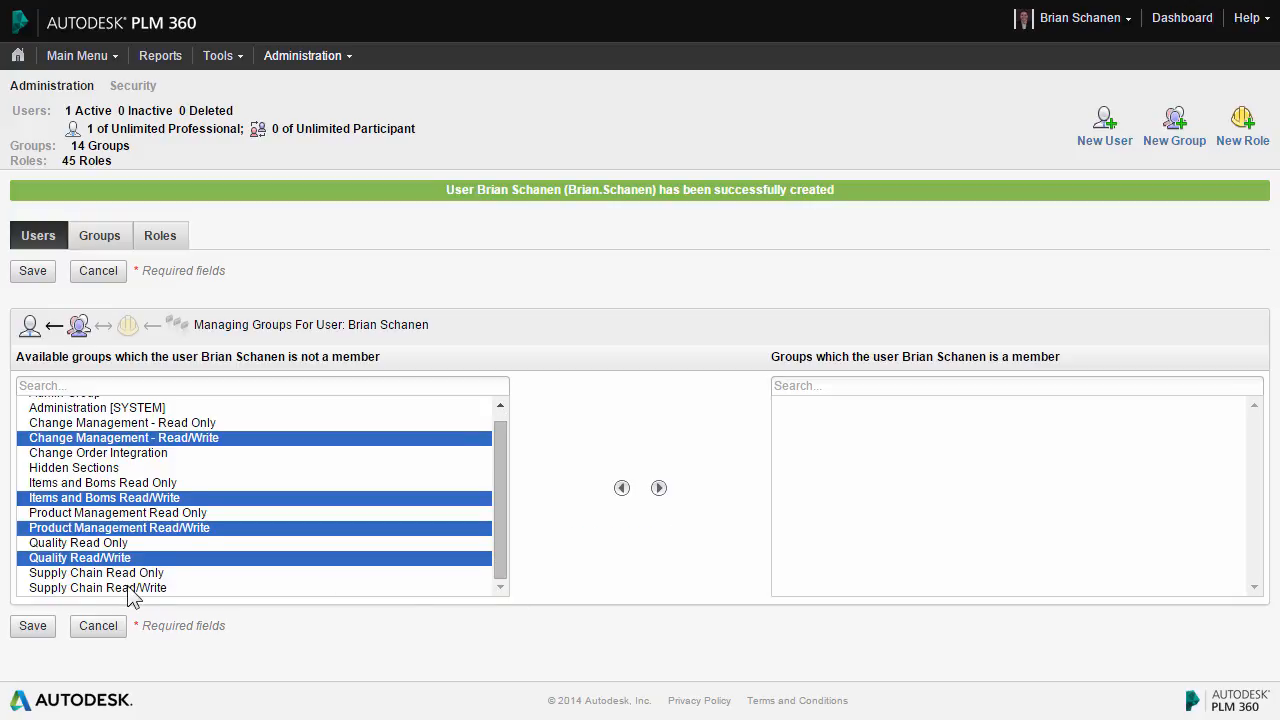
ctrl+click(136, 588)
mouse_move(151, 413)
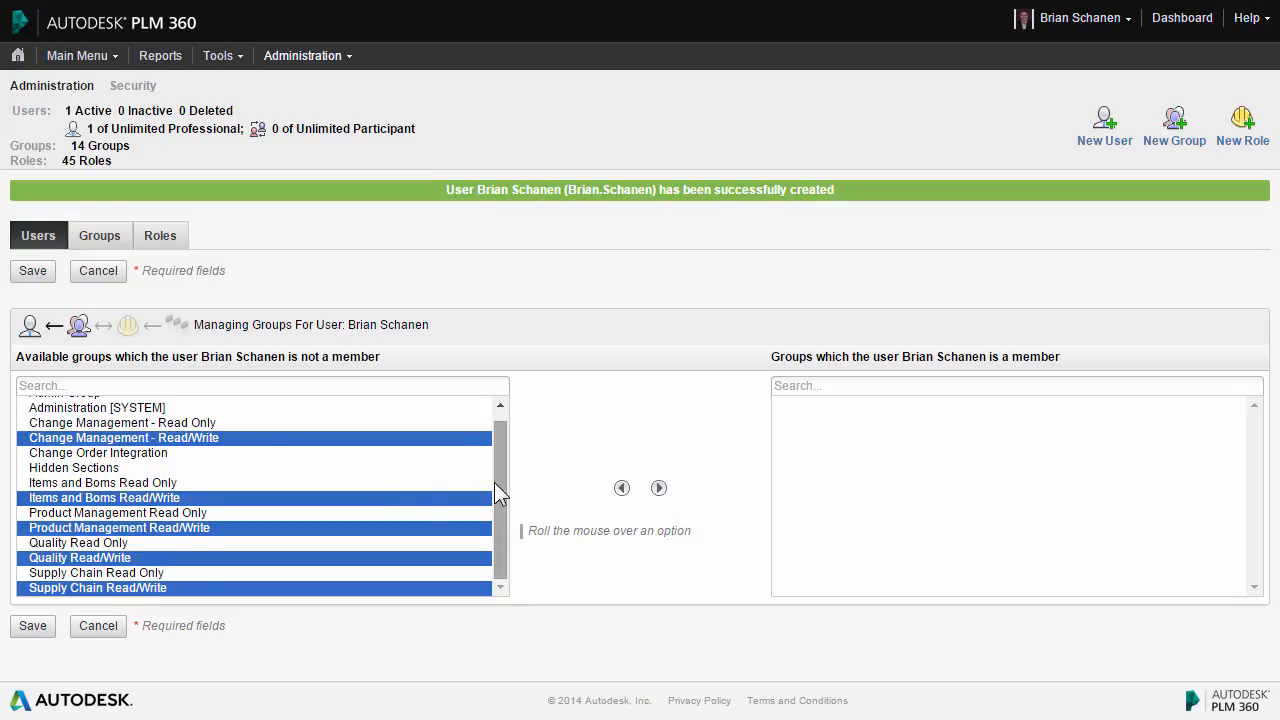
mouse_move(499, 472)
mouse_down()
mouse_move(499, 447)
mouse_move(502, 493)
mouse_up()
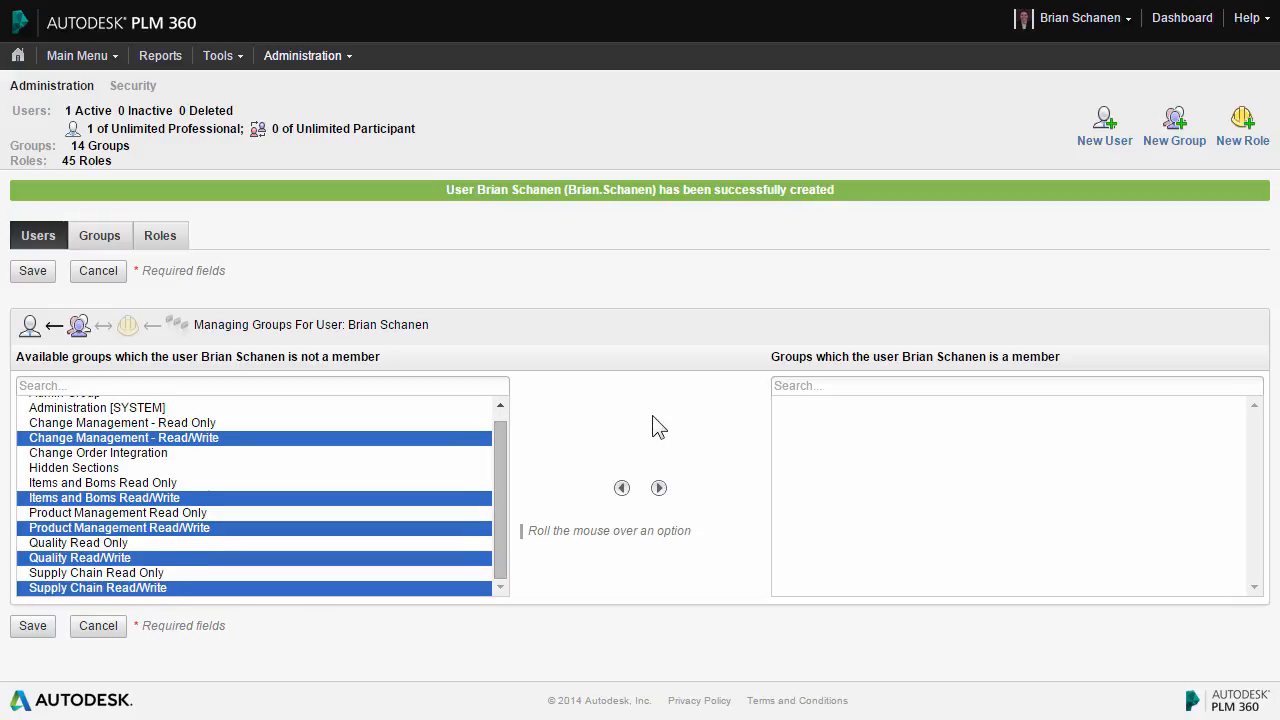
click(659, 488)
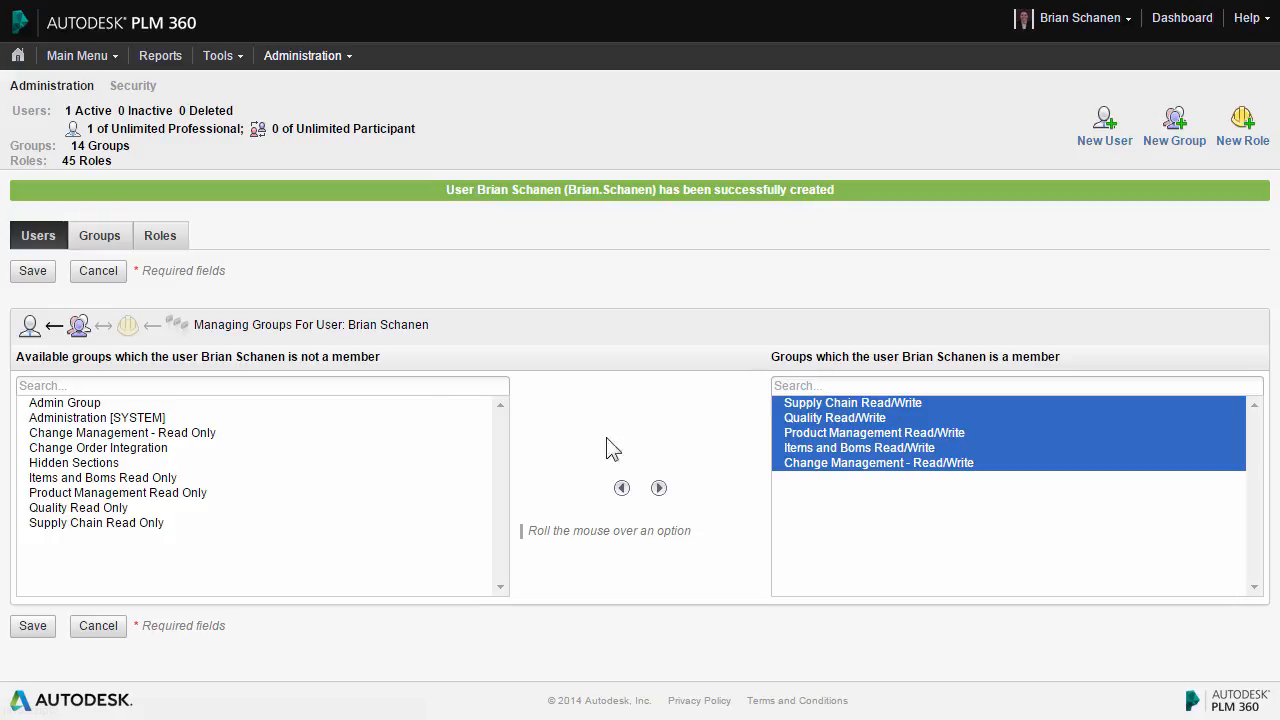
click(40, 628)
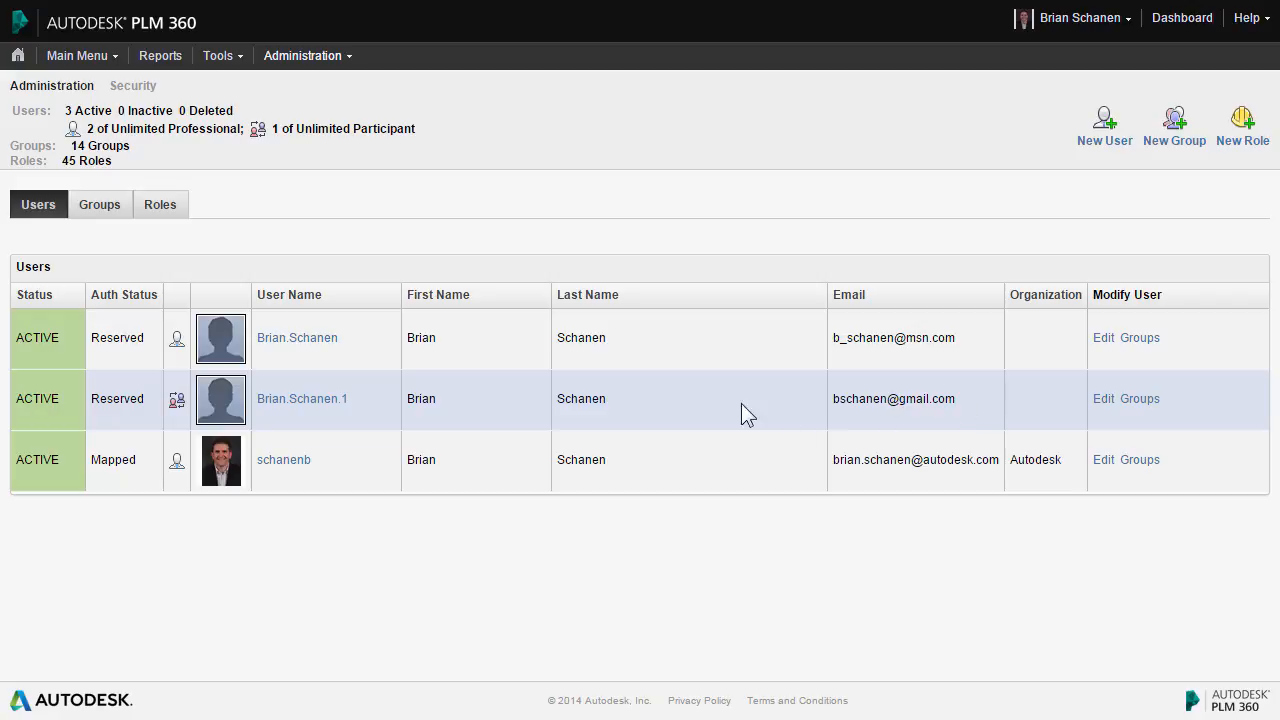
Review the group membership of the user with the Participant license and leave without saving.
click(1141, 400)
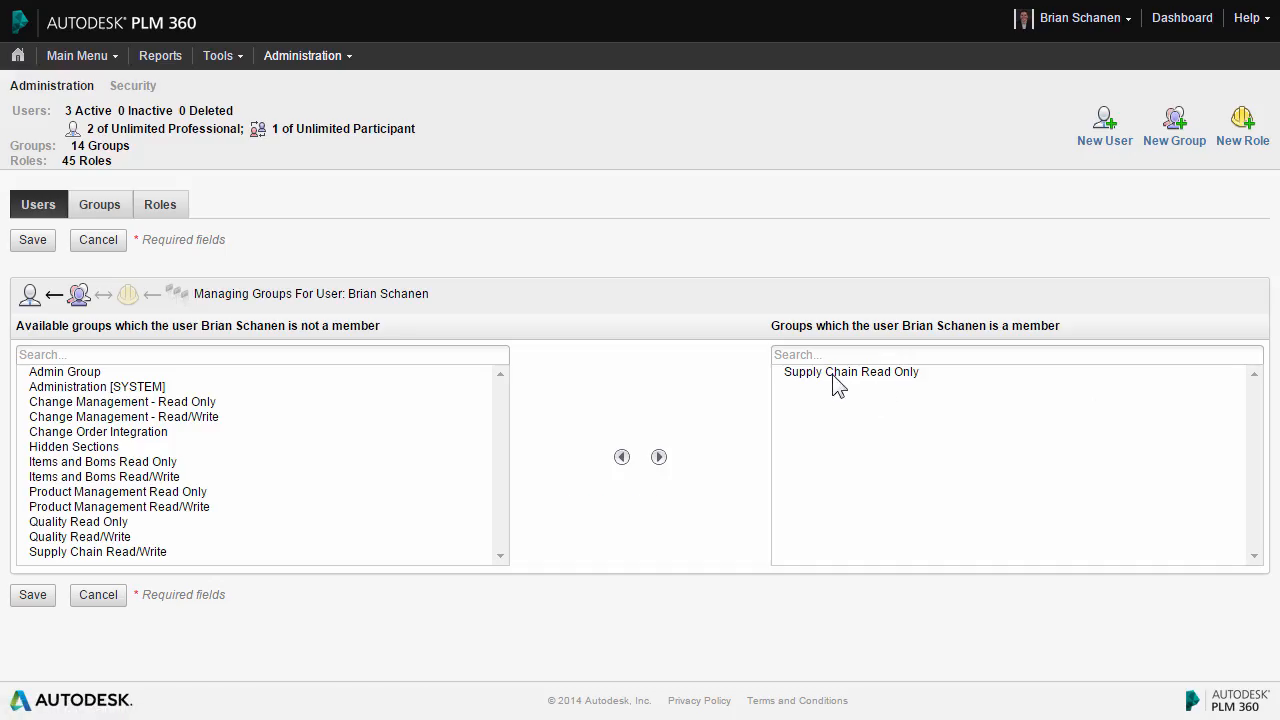
click(826, 373)
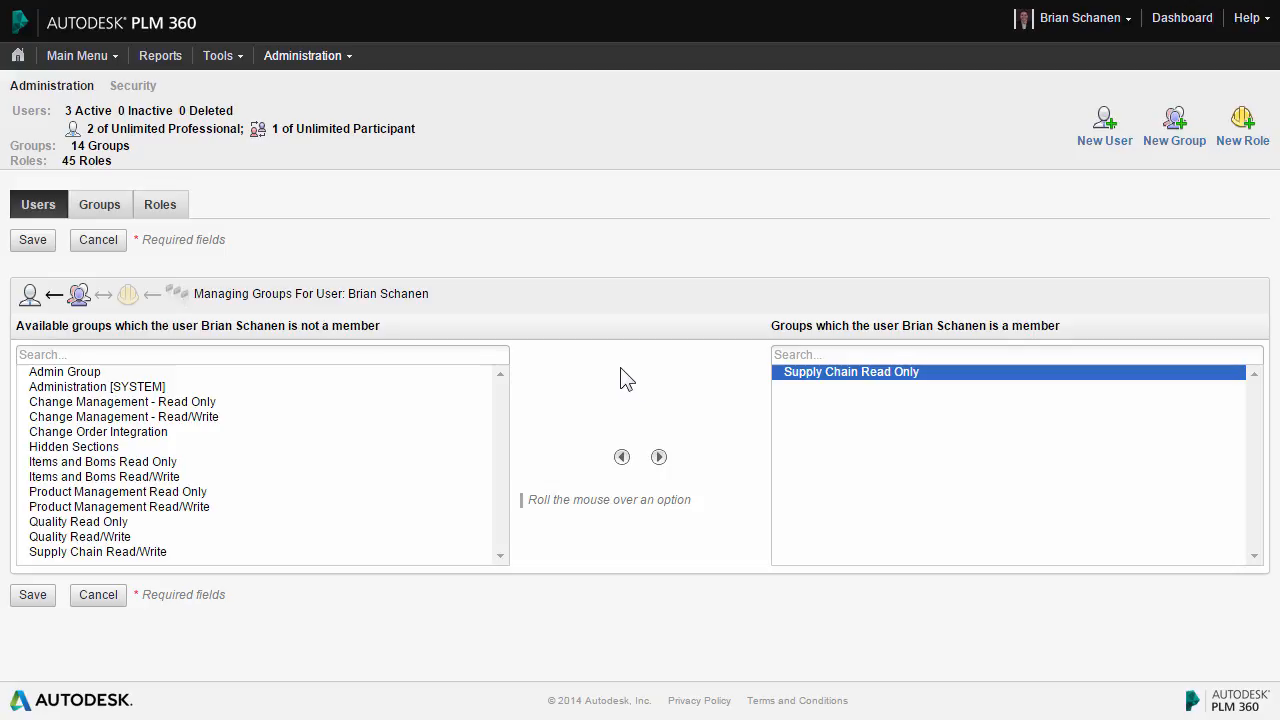
click(98, 596)
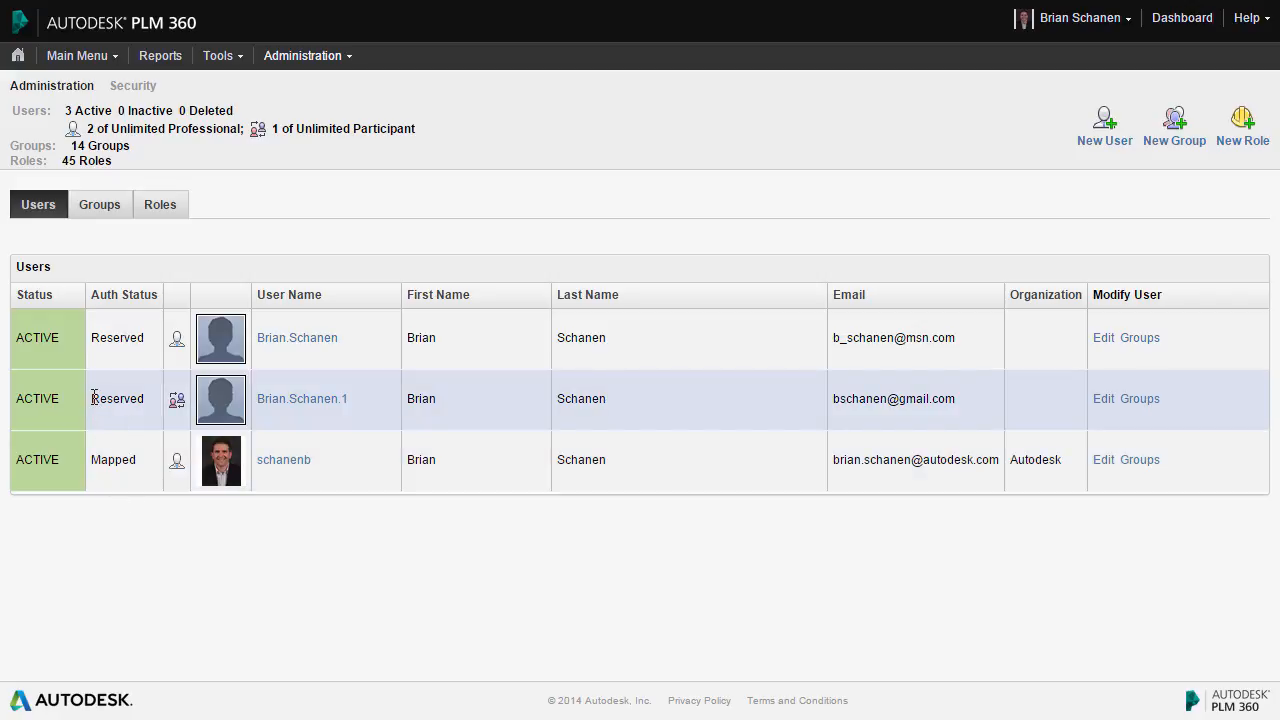
Examine the authentication status of the two newly added users in the user list.
drag(92, 398, 145, 399)
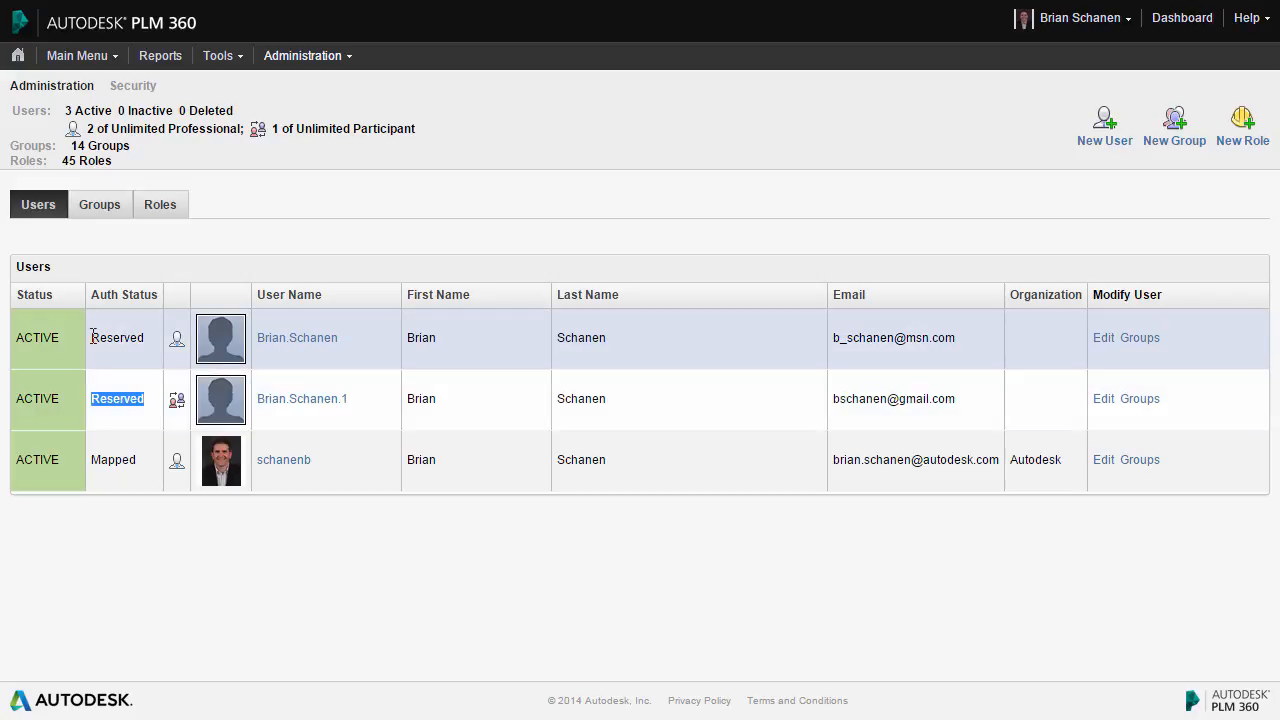
drag(92, 337, 148, 338)
click(151, 339)
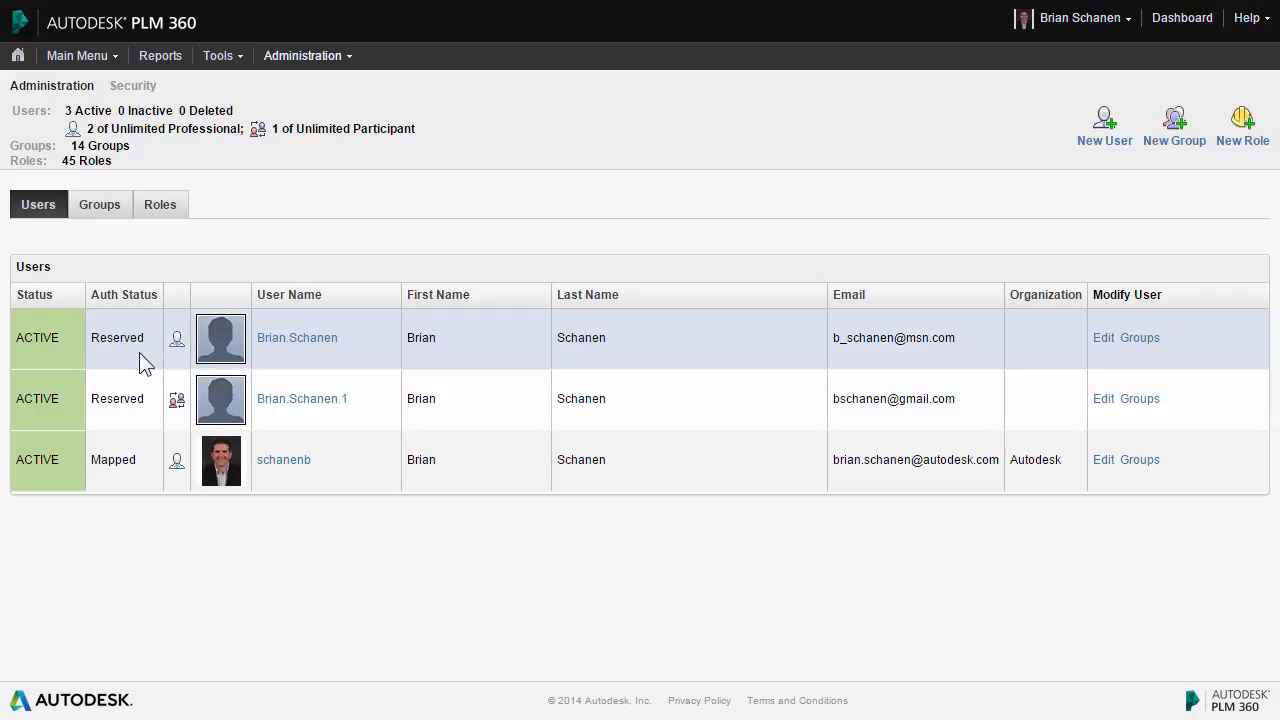